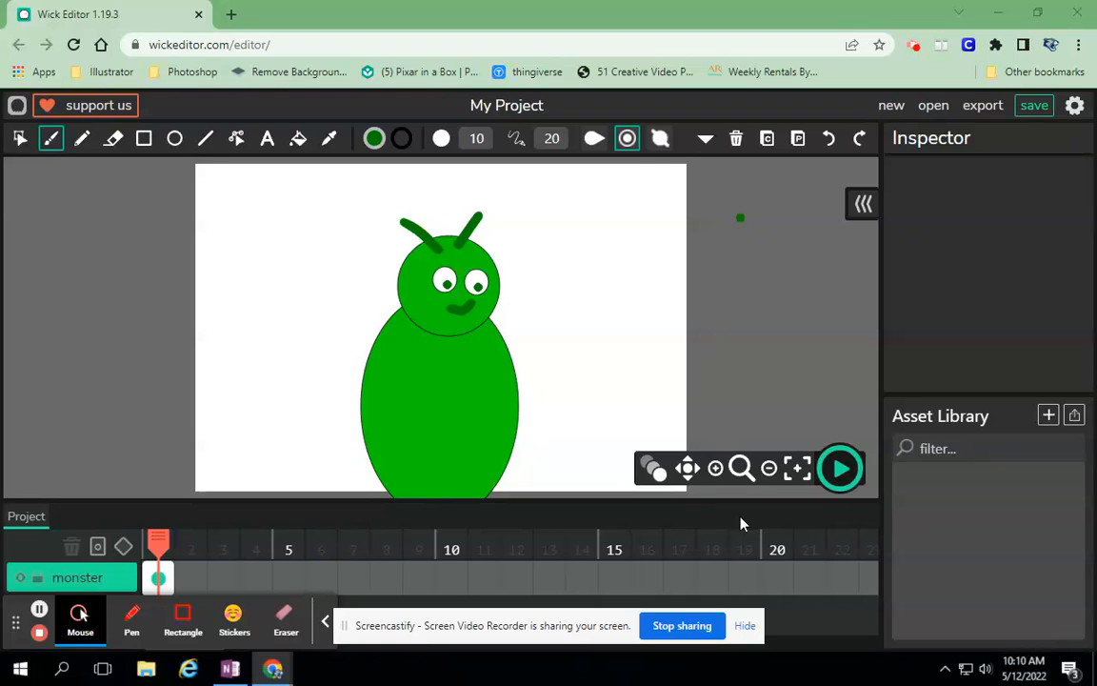
# - Enlarge the timeline area and extend the monster layer's frame to a length of 20
pyautogui.moveTo(539, 501)
pyautogui.mouseDown()
pyautogui.moveTo(545, 474)
pyautogui.moveTo(545, 505)
pyautogui.mouseUp()
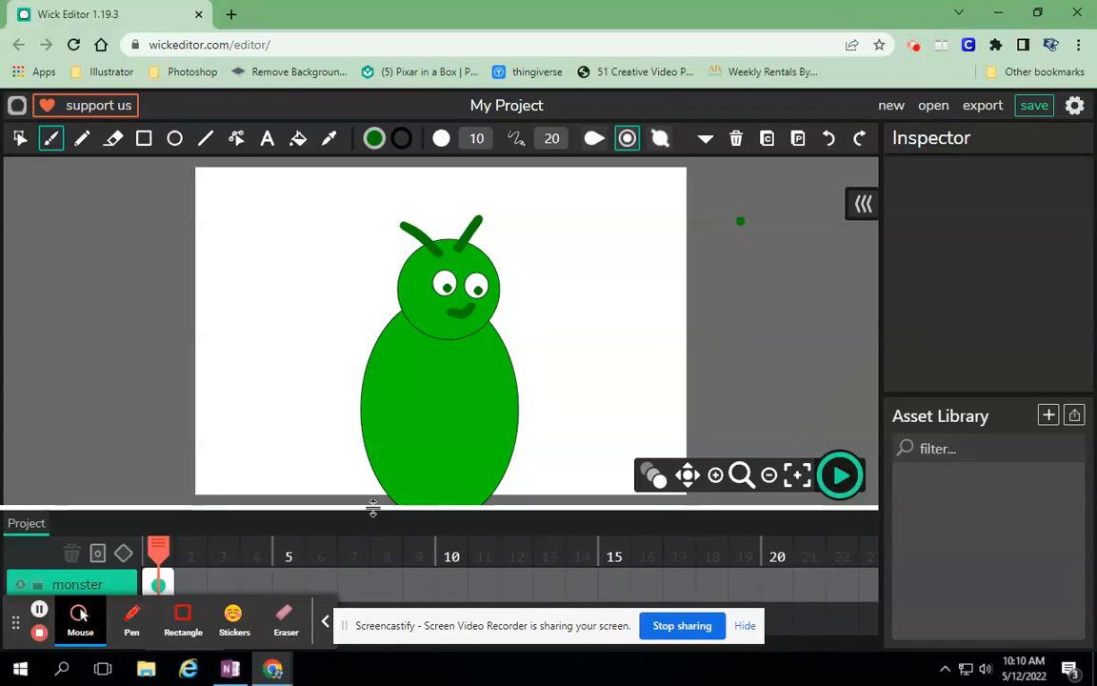
pyautogui.moveTo(373, 510); pyautogui.dragTo(382, 485)
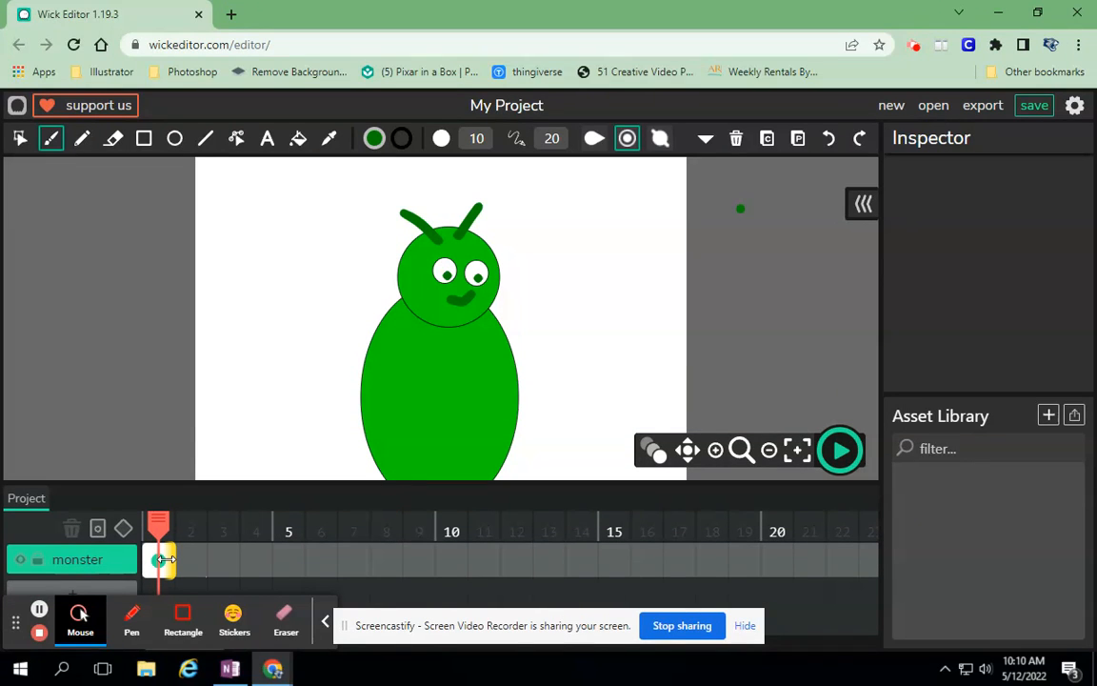
pyautogui.moveTo(167, 560); pyautogui.dragTo(776, 560)
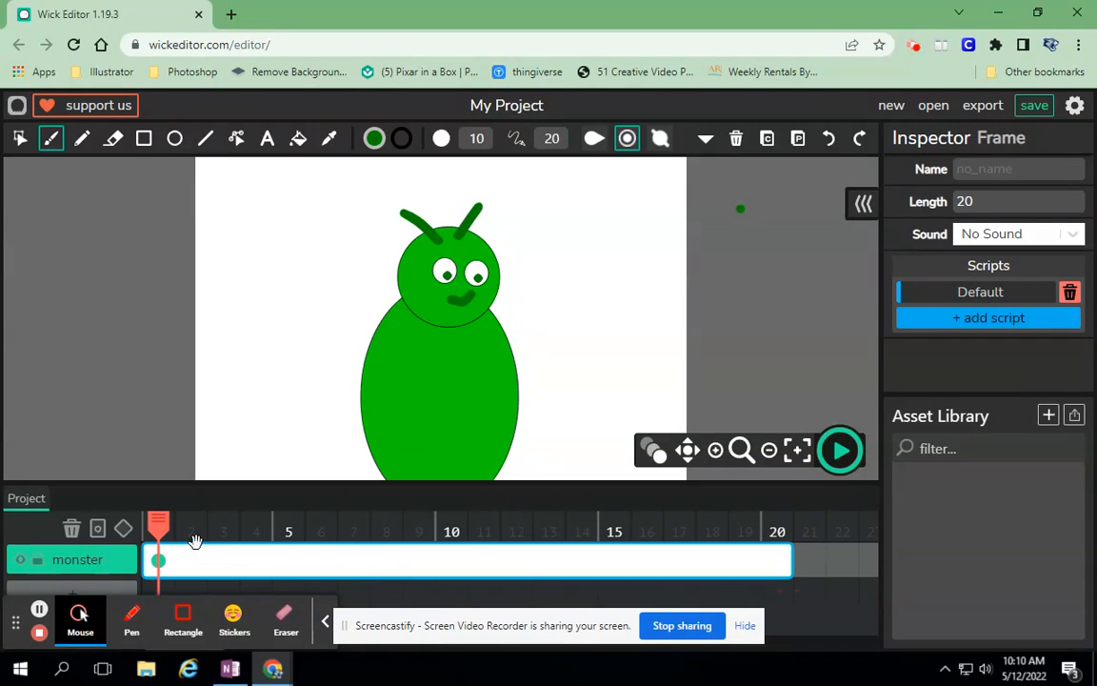
# - Add a new layer above the monster layer and name it heart
pyautogui.click(103, 593)
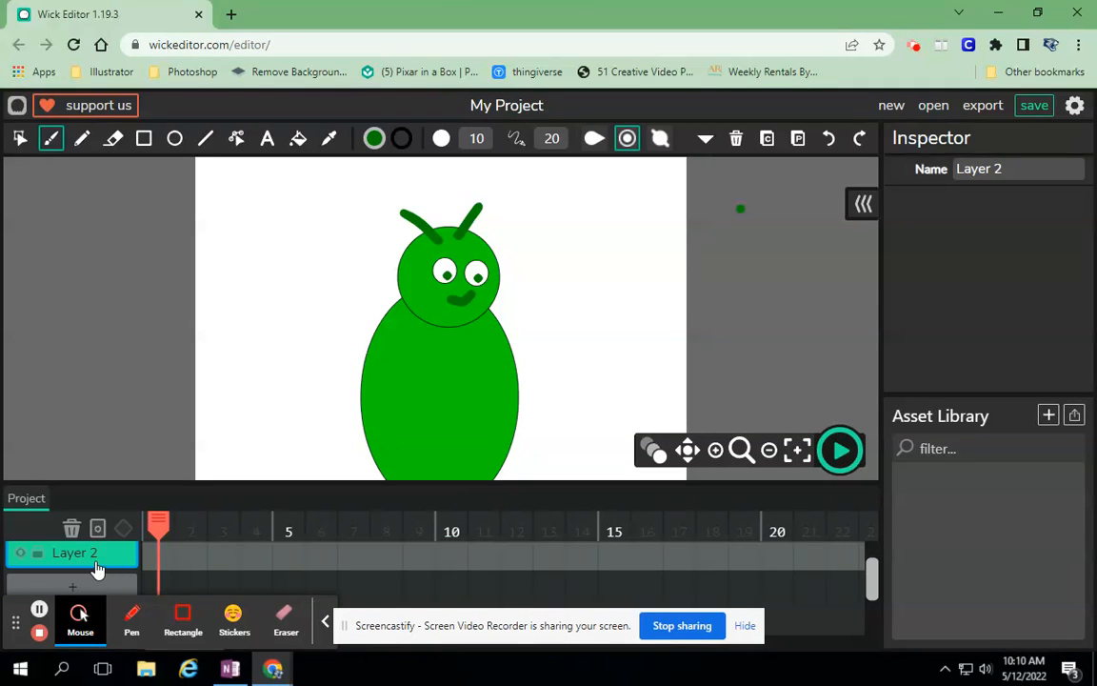
pyautogui.scroll(1, 101, 575)
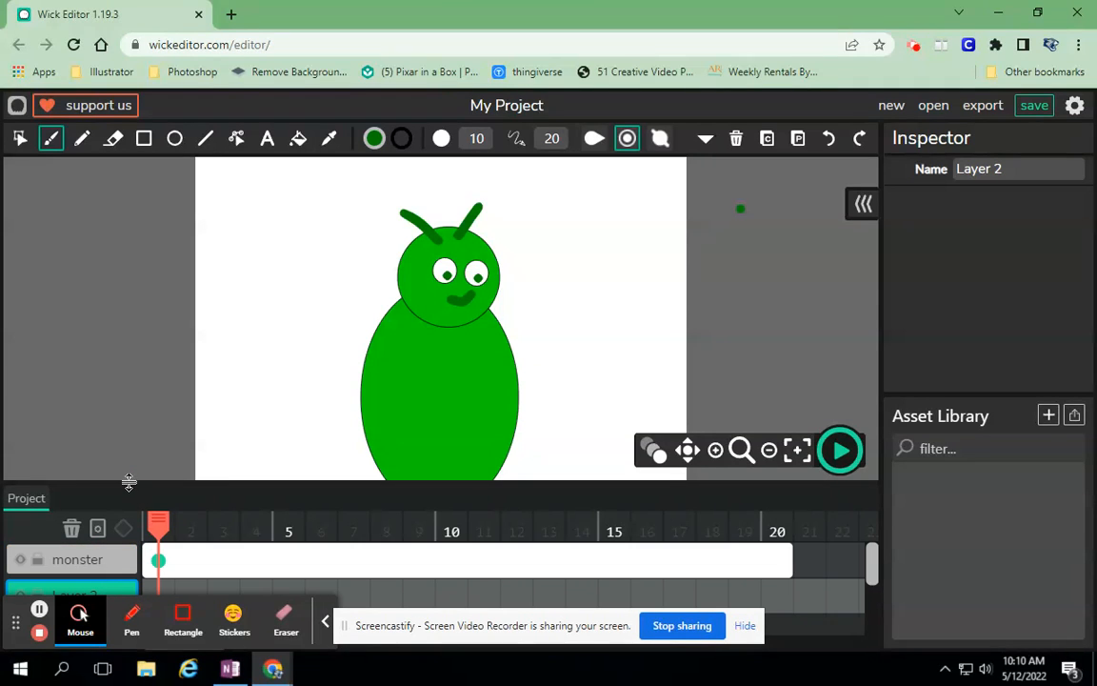
pyautogui.moveTo(128, 482); pyautogui.dragTo(128, 400)
pyautogui.moveTo(90, 517); pyautogui.dragTo(91, 480)
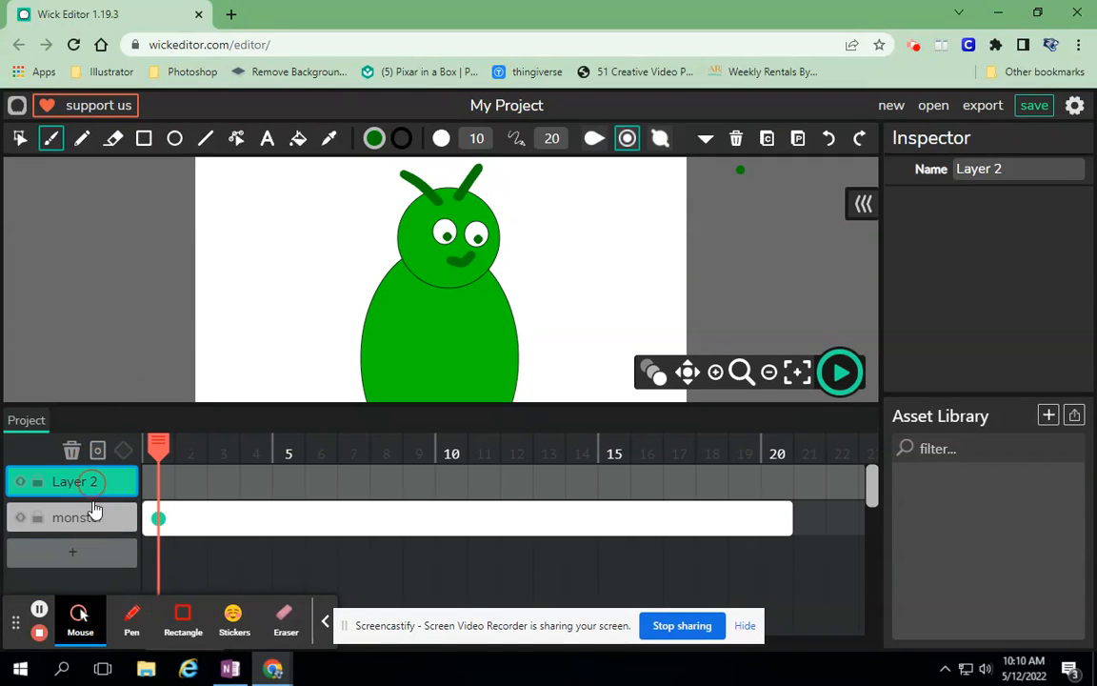
pyautogui.click(1006, 167)
pyautogui.write('heart')
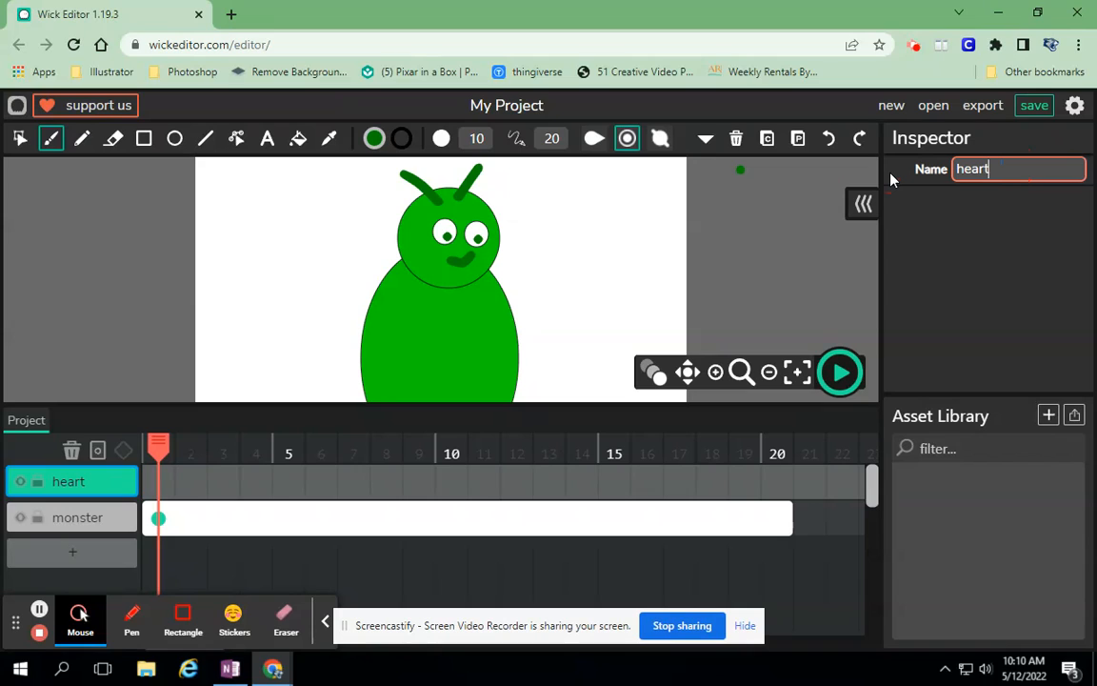
# - Add a frame at position 1 of the heart layer and paint a filled green heart beside the monster's head with the brush
pyautogui.scroll(1, 664, 236)
pyautogui.scroll(-3, 663, 235)
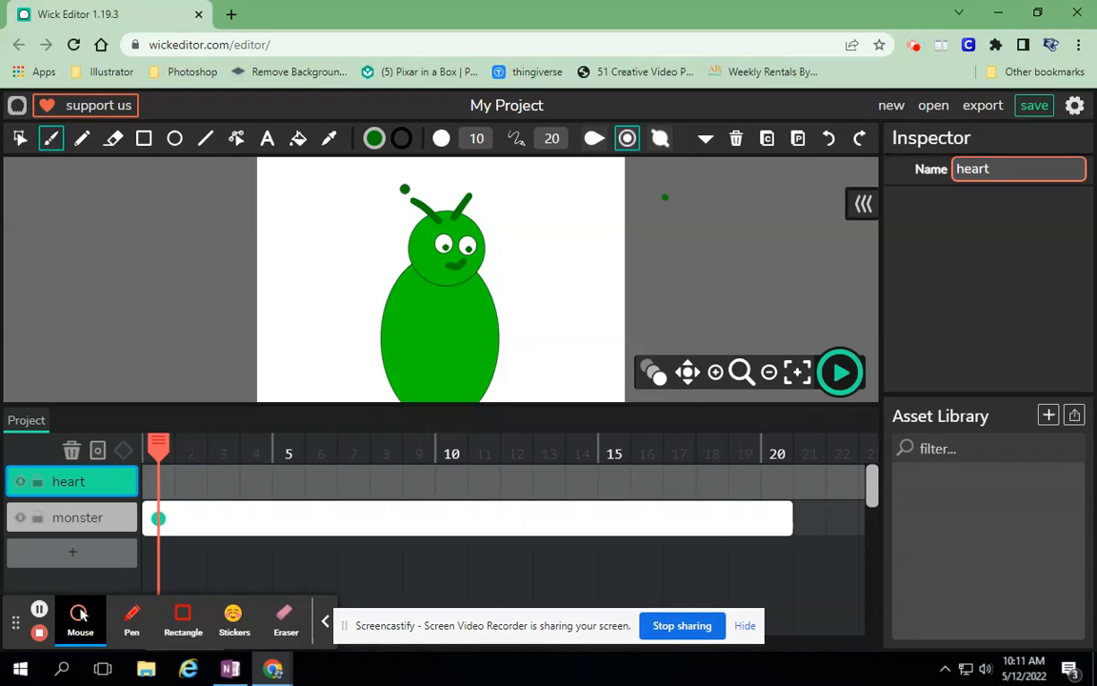
pyautogui.click(20, 140)
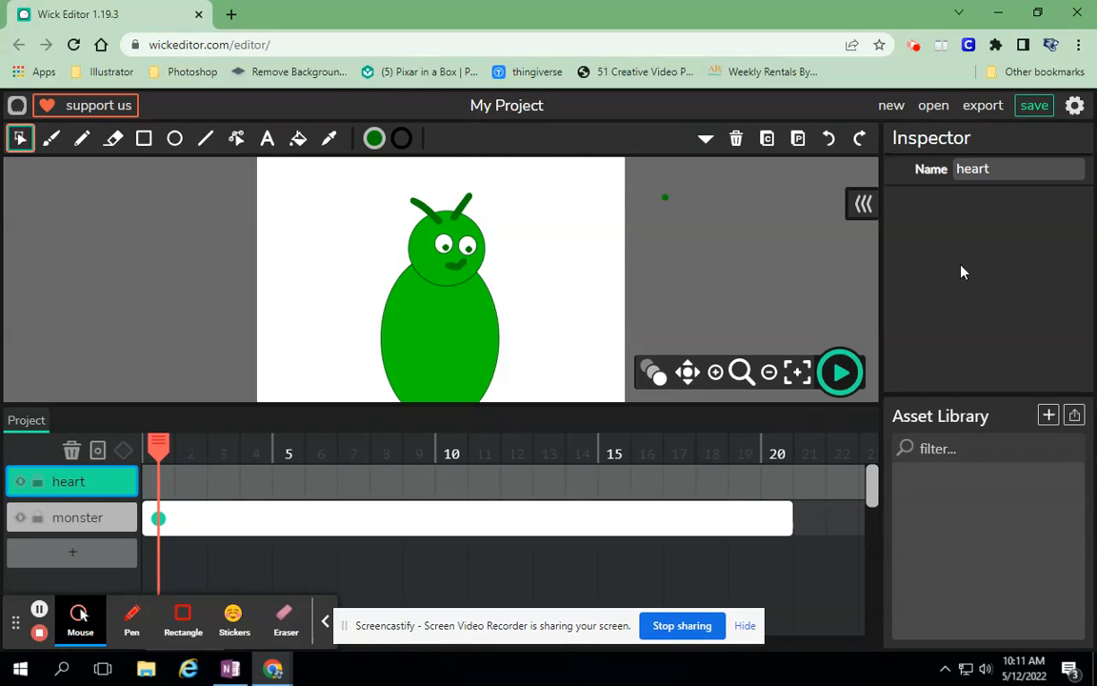
pyautogui.click(162, 470)
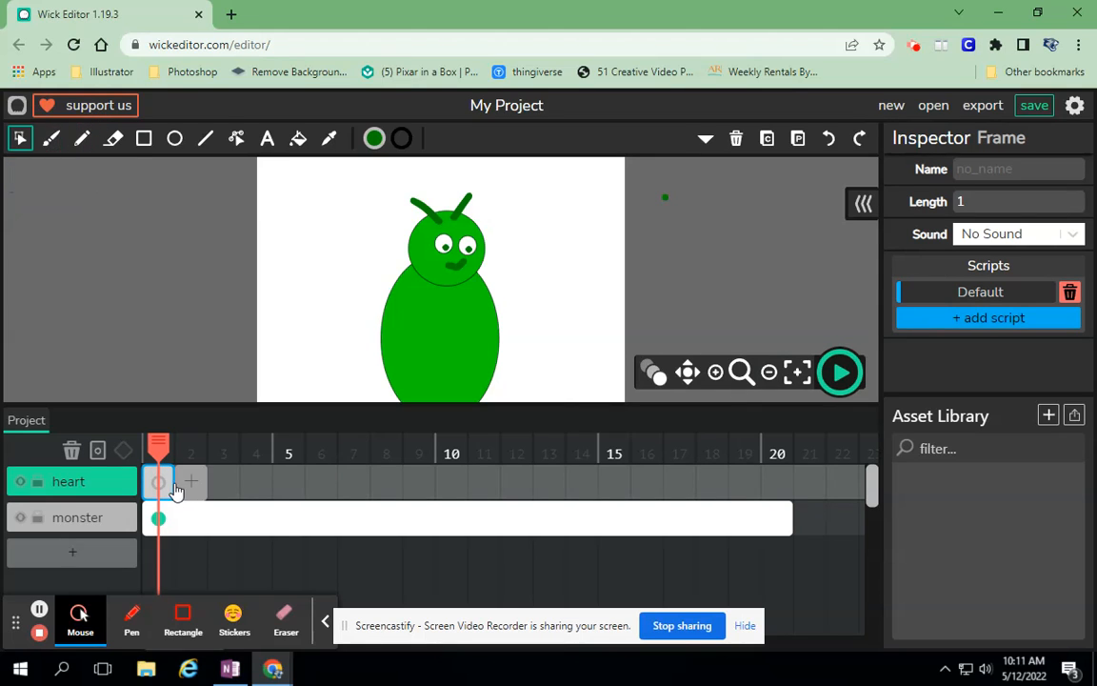
pyautogui.click(51, 139)
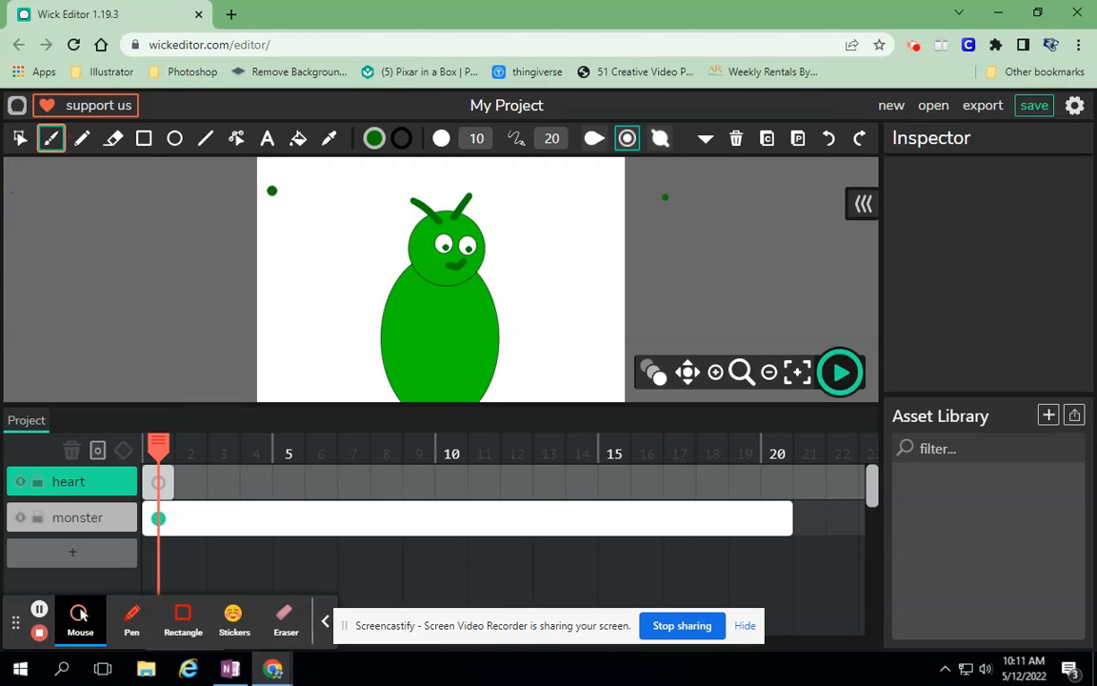
pyautogui.moveTo(314, 213)
pyautogui.mouseDown()
pyautogui.moveTo(296, 218)
pyautogui.moveTo(313, 235)
pyautogui.moveTo(323, 208)
pyautogui.moveTo(309, 222)
pyautogui.moveTo(303, 209)
pyautogui.moveTo(320, 232)
pyautogui.moveTo(324, 206)
pyautogui.mouseUp()
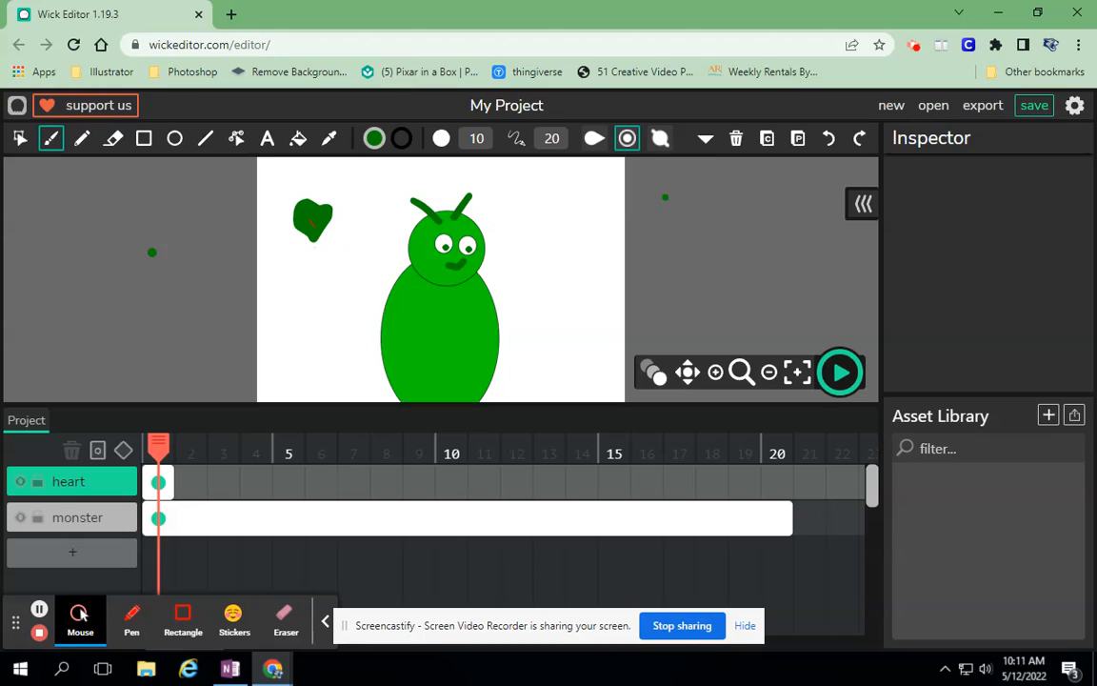
# - Convert the painted heart into a clip
pyautogui.click(20, 138)
pyautogui.click(310, 222)
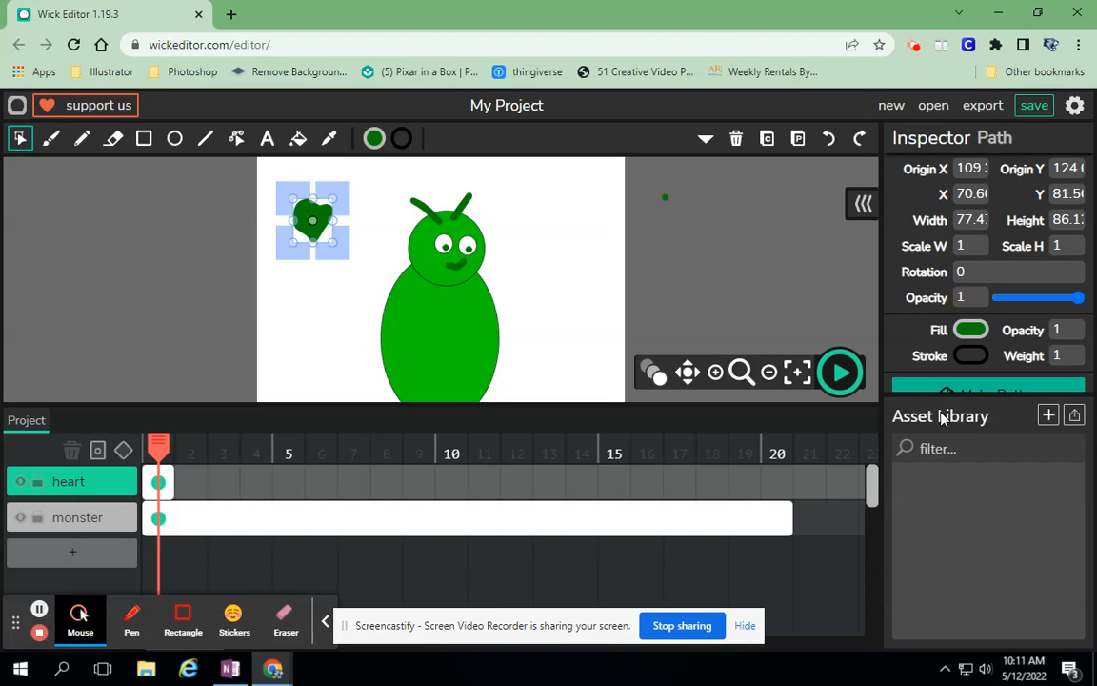
pyautogui.moveTo(955, 394); pyautogui.dragTo(944, 494)
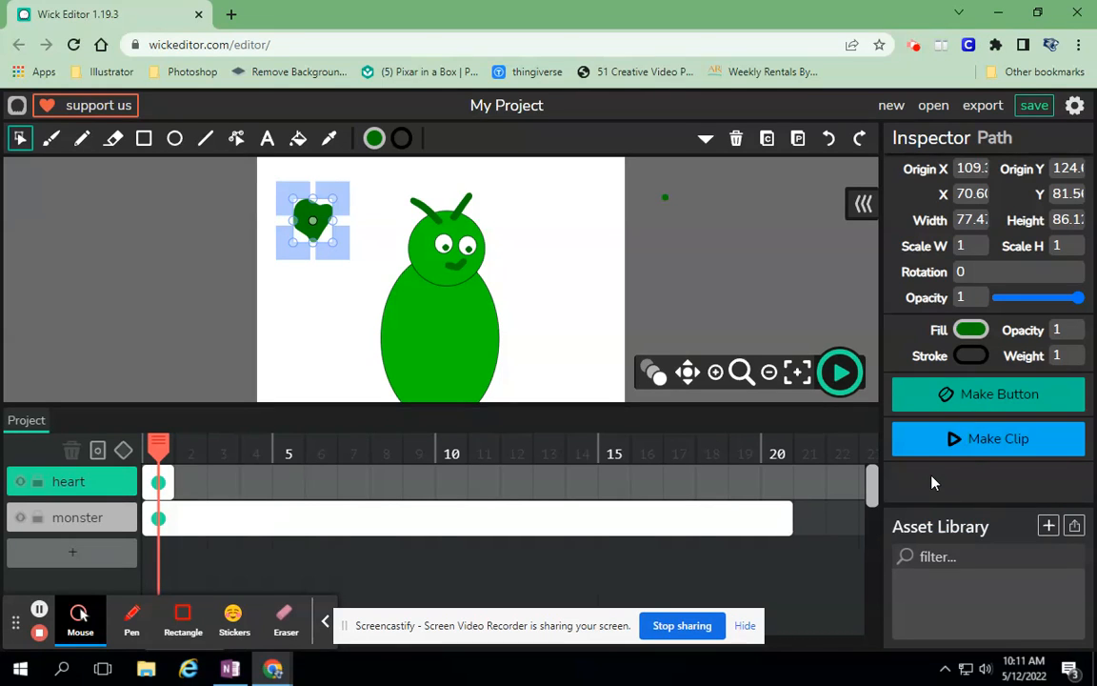
pyautogui.click(1002, 442)
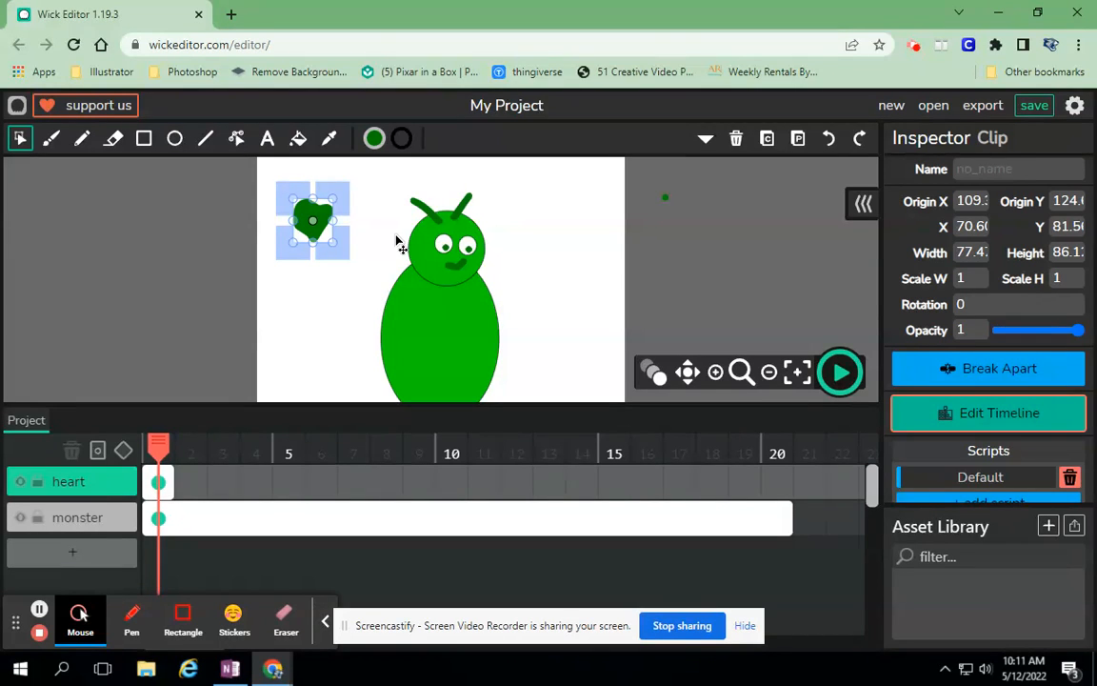
pyautogui.scroll(-1, 997, 354)
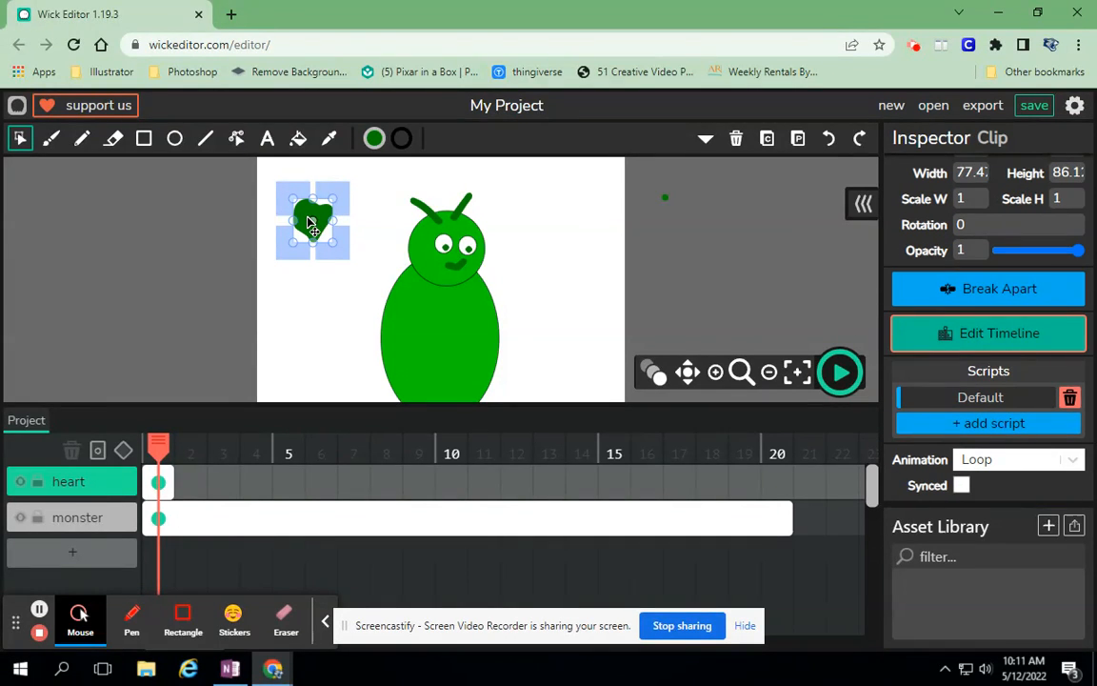
# - Look at the heart clip's own timeline and return to the main project timeline
pyautogui.doubleClick(310, 220)
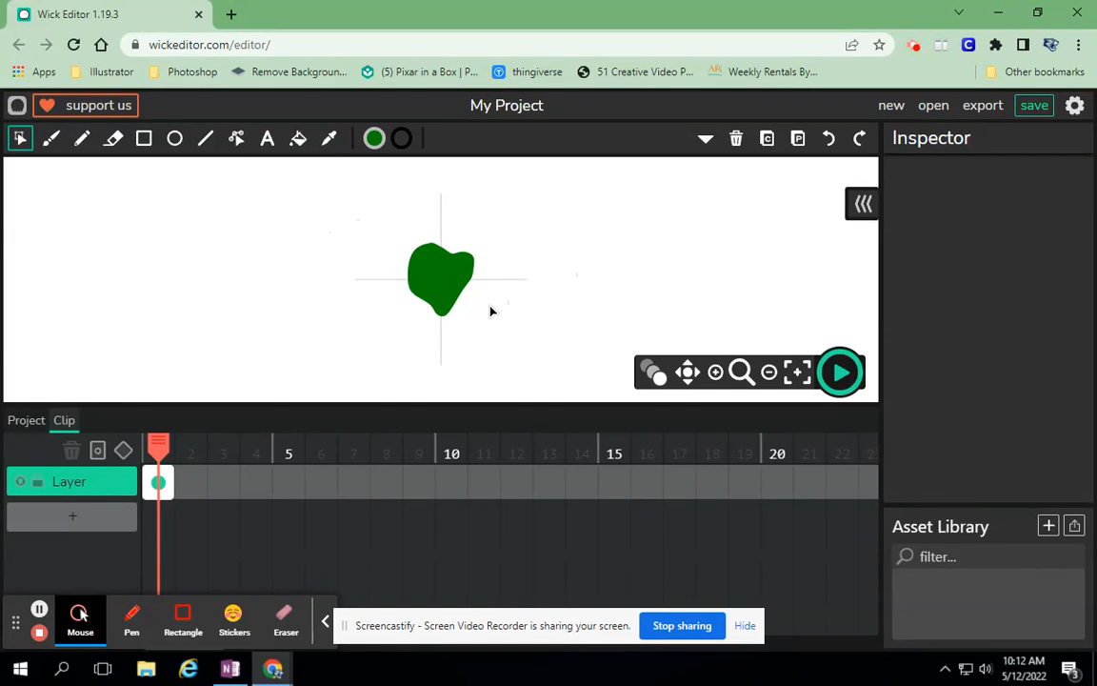
pyautogui.click(26, 420)
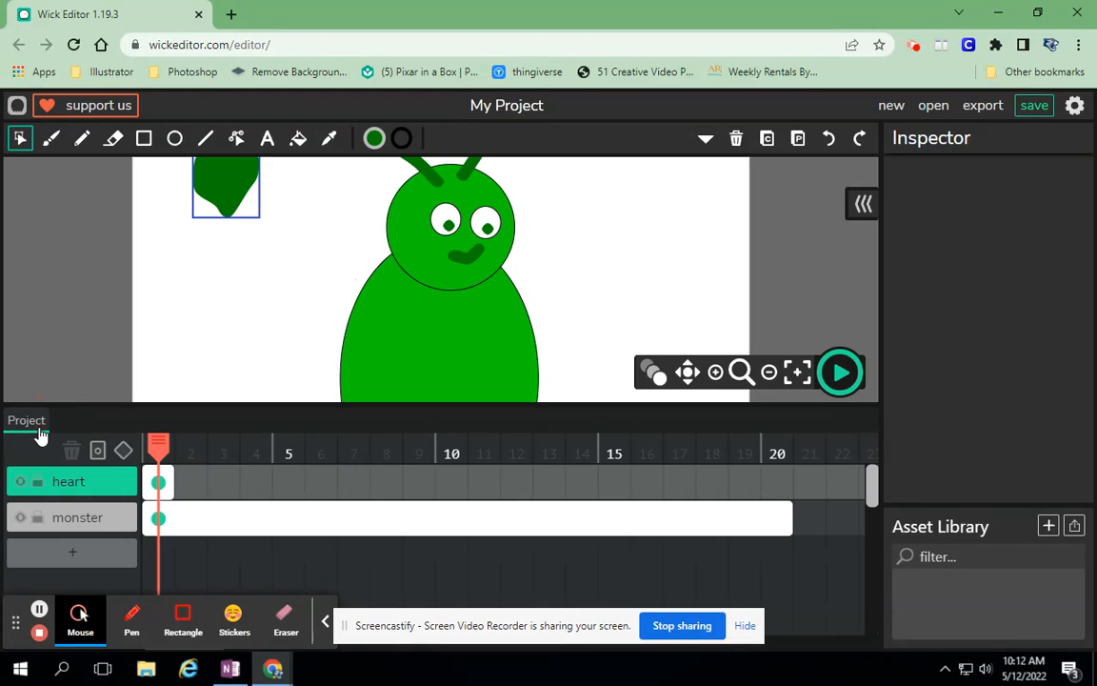
pyautogui.doubleClick(220, 200)
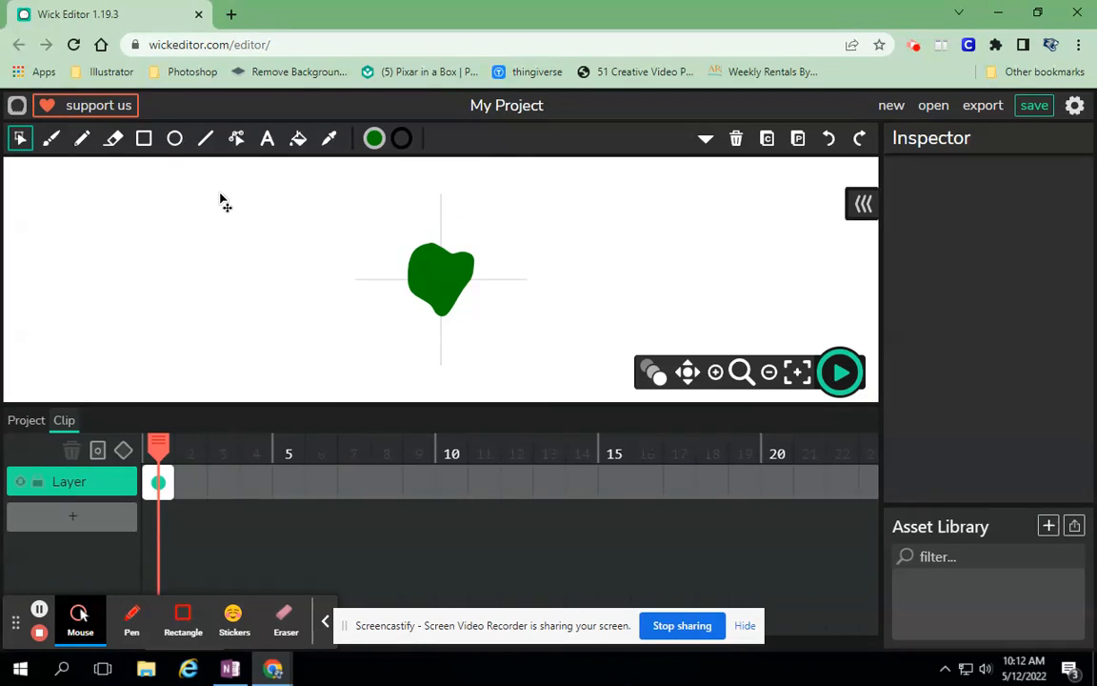
pyautogui.click(27, 420)
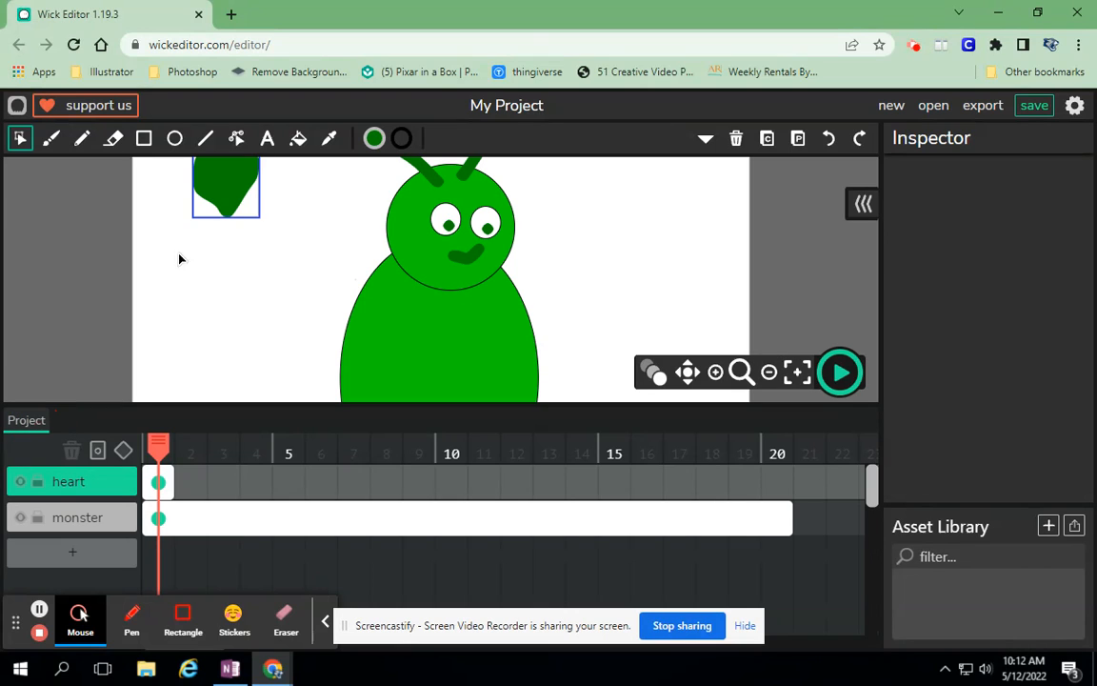
# - Inside the heart clip, extend the first frame to a length of 7 and copy the heart shape
pyautogui.doubleClick(226, 193)
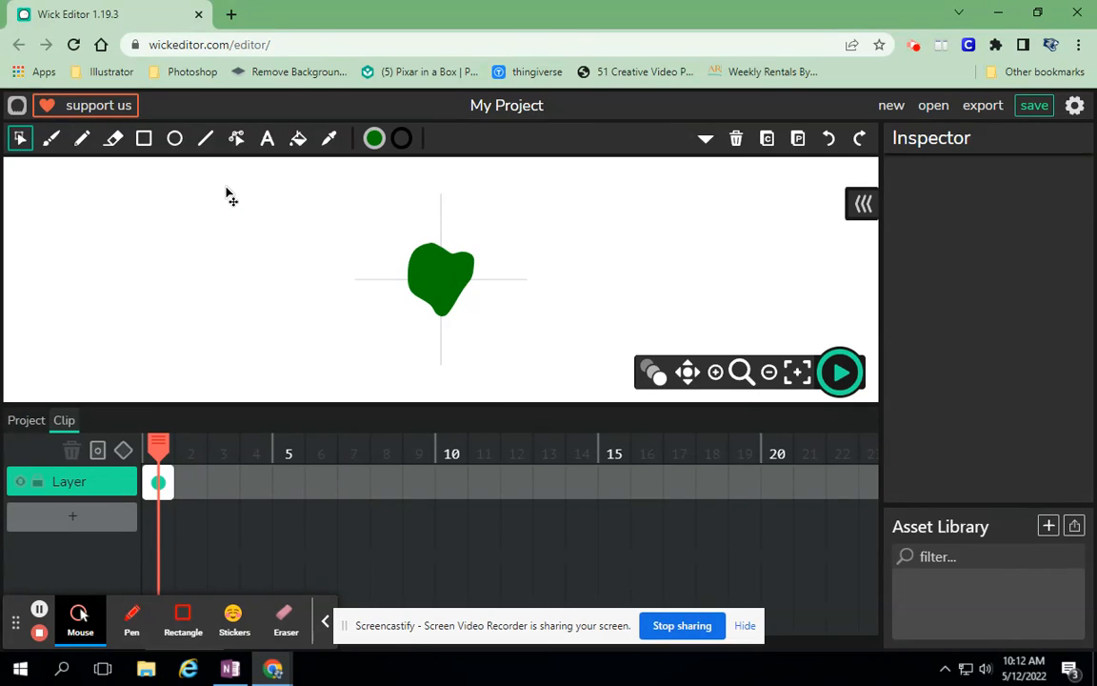
pyautogui.moveTo(171, 481); pyautogui.dragTo(368, 495)
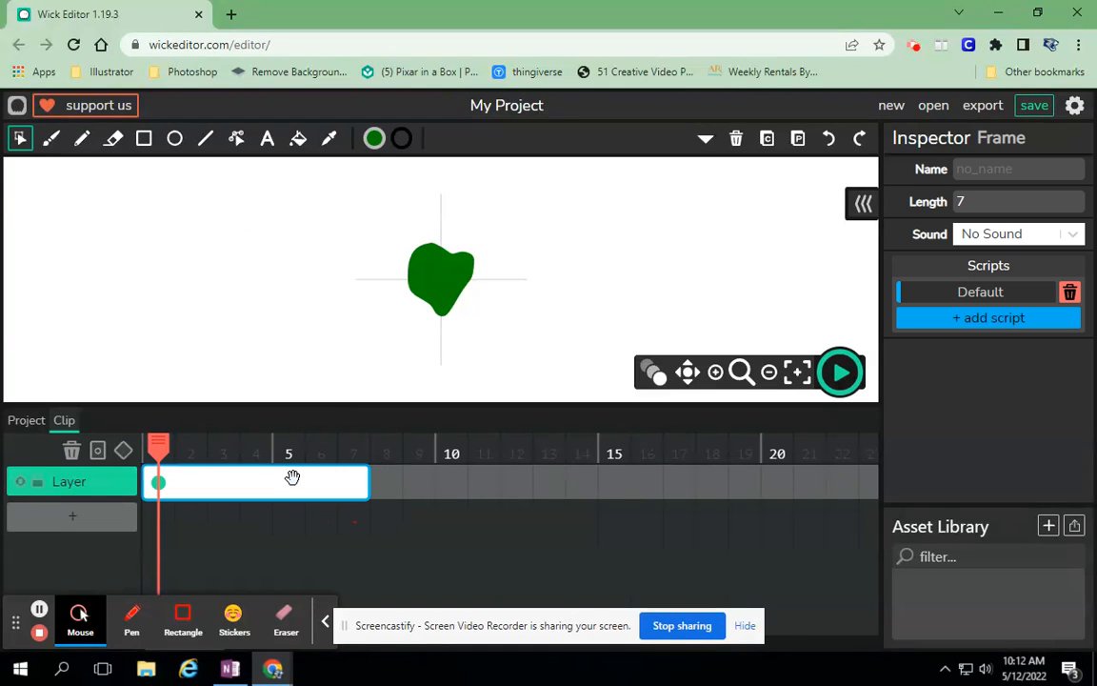
pyautogui.click(437, 287)
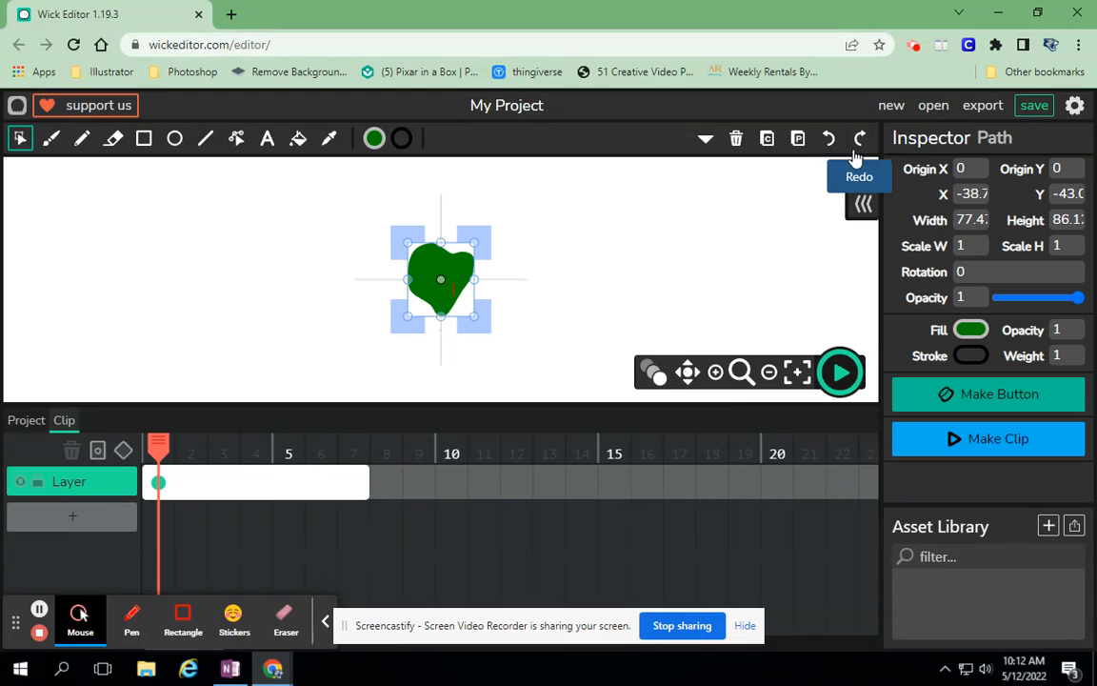
pyautogui.click(767, 139)
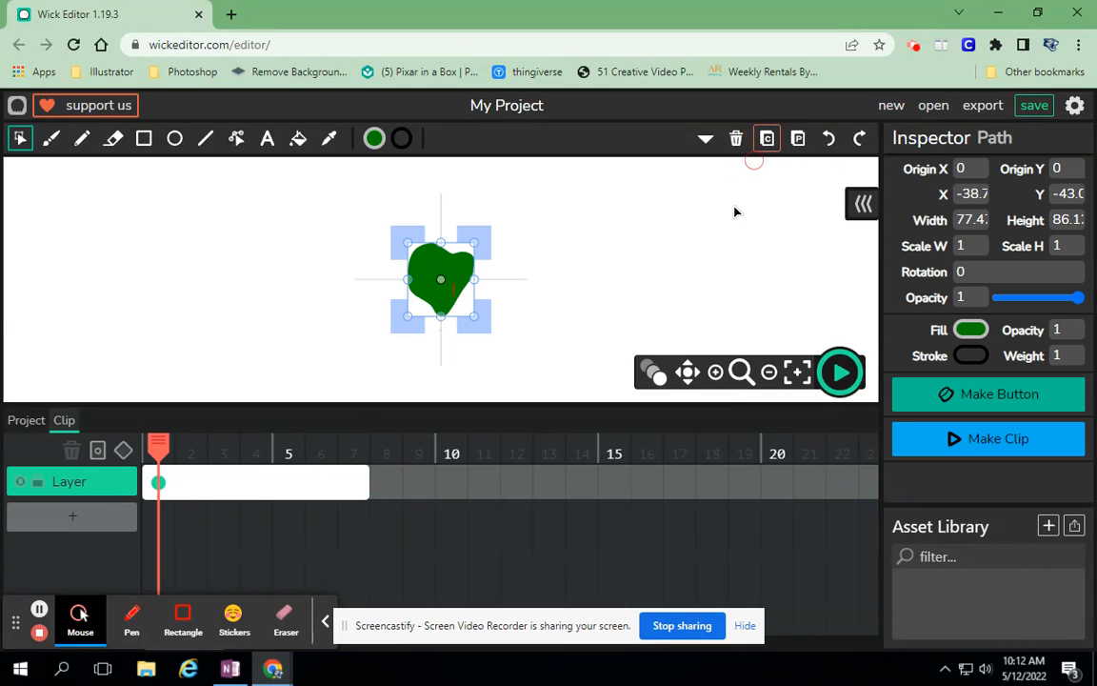
# - Paste the heart into a new frame at position 8, enlarged to about 104 by 110, and extend that frame through frame 9
pyautogui.click(386, 484)
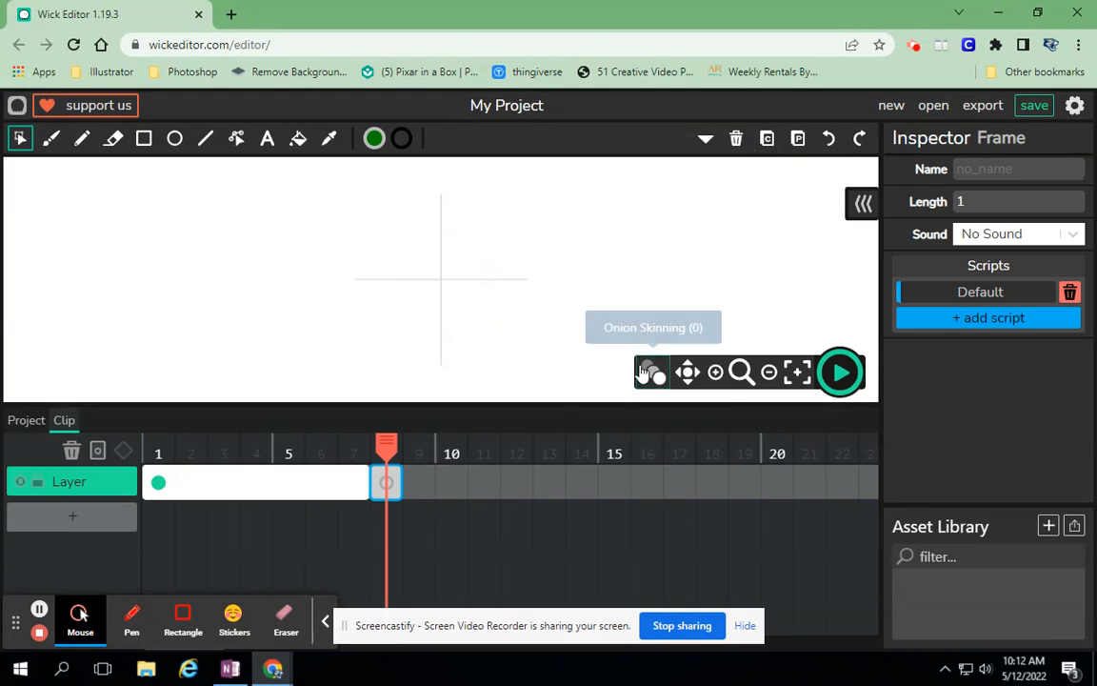
pyautogui.click(799, 139)
pyautogui.moveTo(407, 242); pyautogui.dragTo(393, 229)
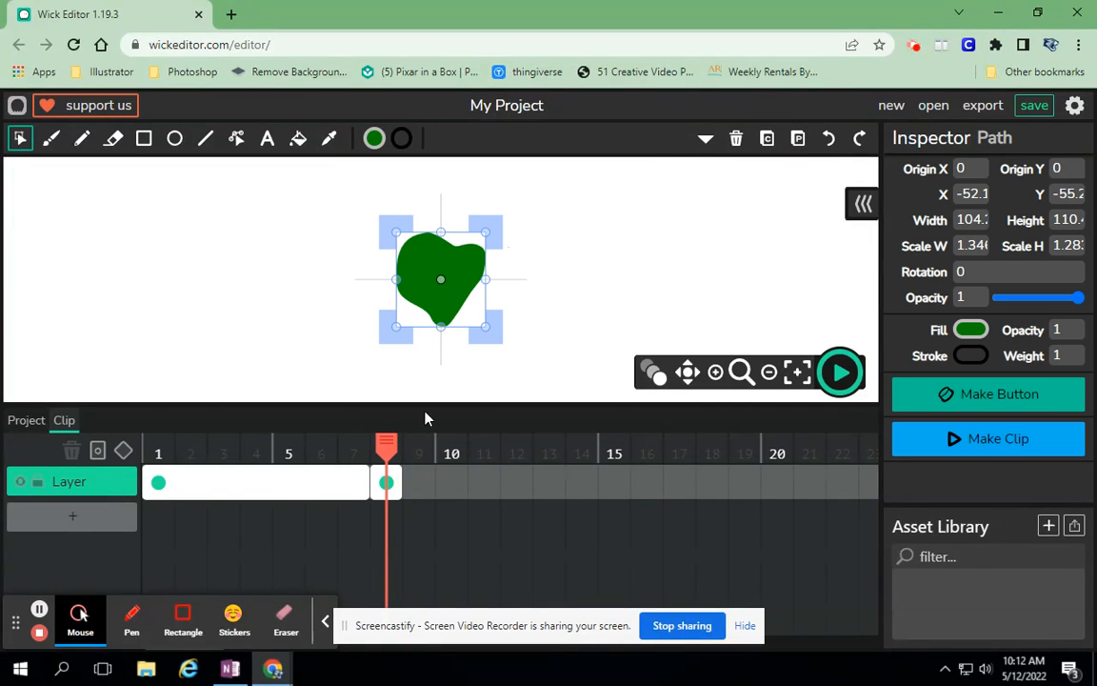
pyautogui.moveTo(398, 486); pyautogui.dragTo(440, 484)
# - Preview the heart clip's pulsing animation and stop the playback
pyautogui.click(840, 373)
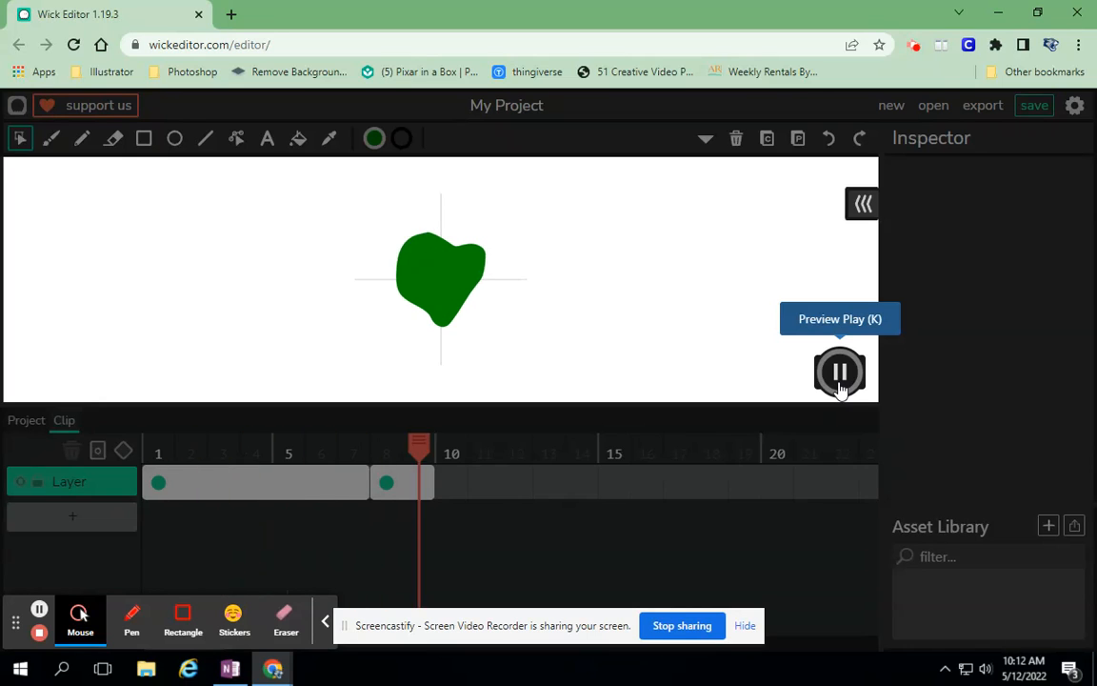
pyautogui.click(838, 386)
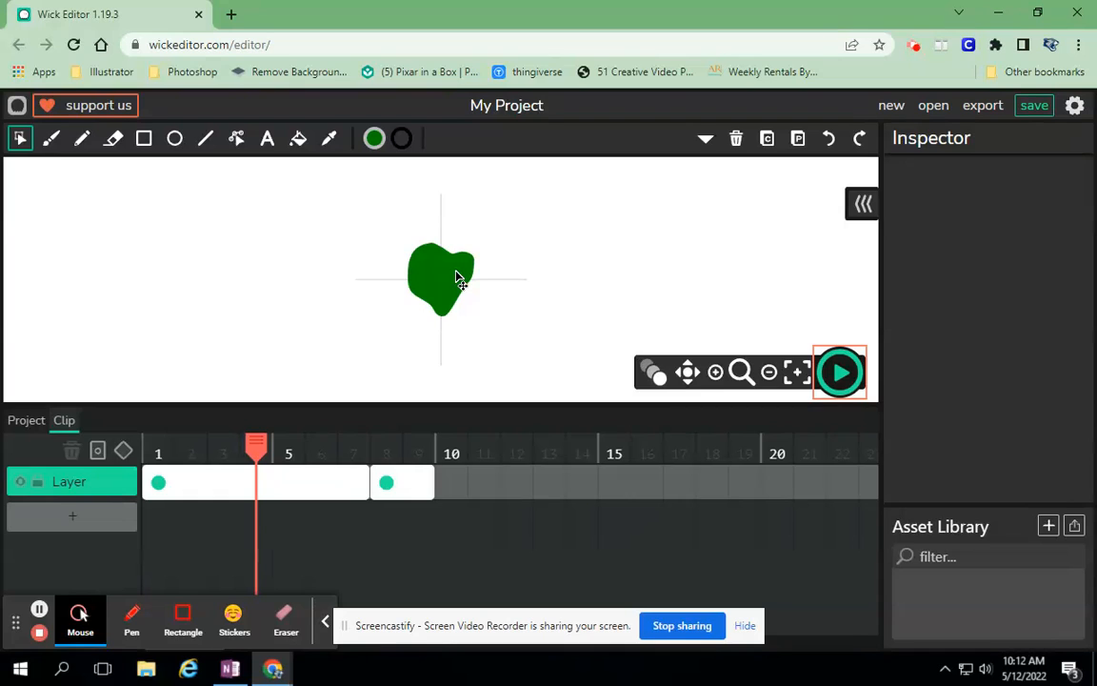
# - Return to the main project timeline and extend the heart layer's frame to a length of 20
pyautogui.click(29, 421)
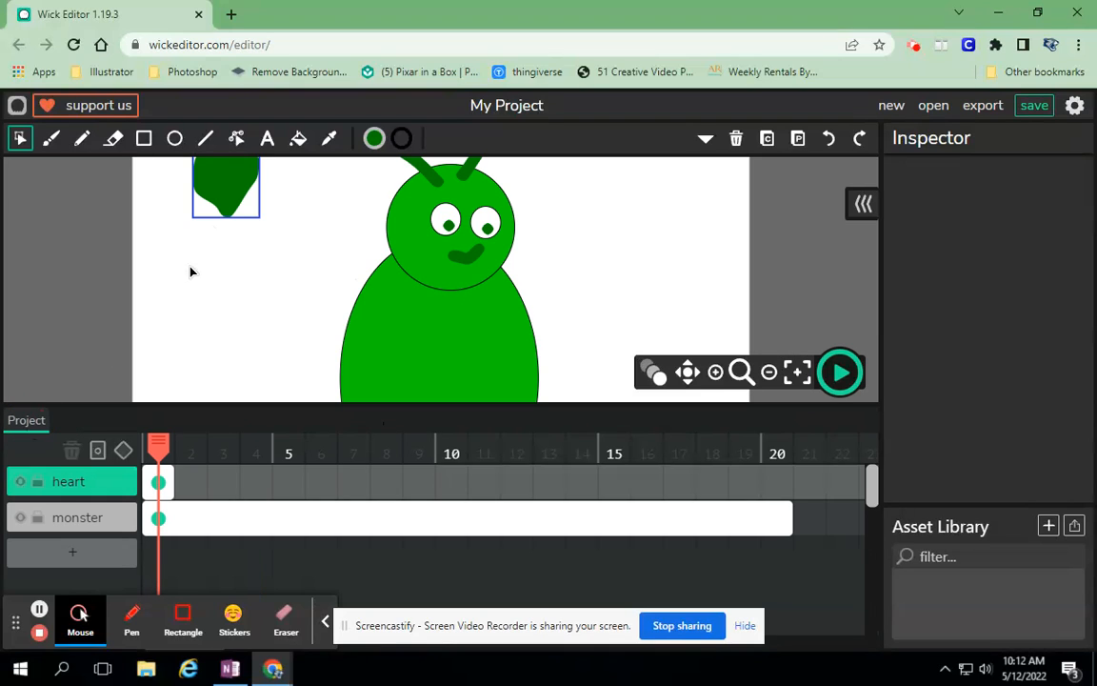
pyautogui.moveTo(169, 481); pyautogui.dragTo(710, 486)
pyautogui.click(162, 445)
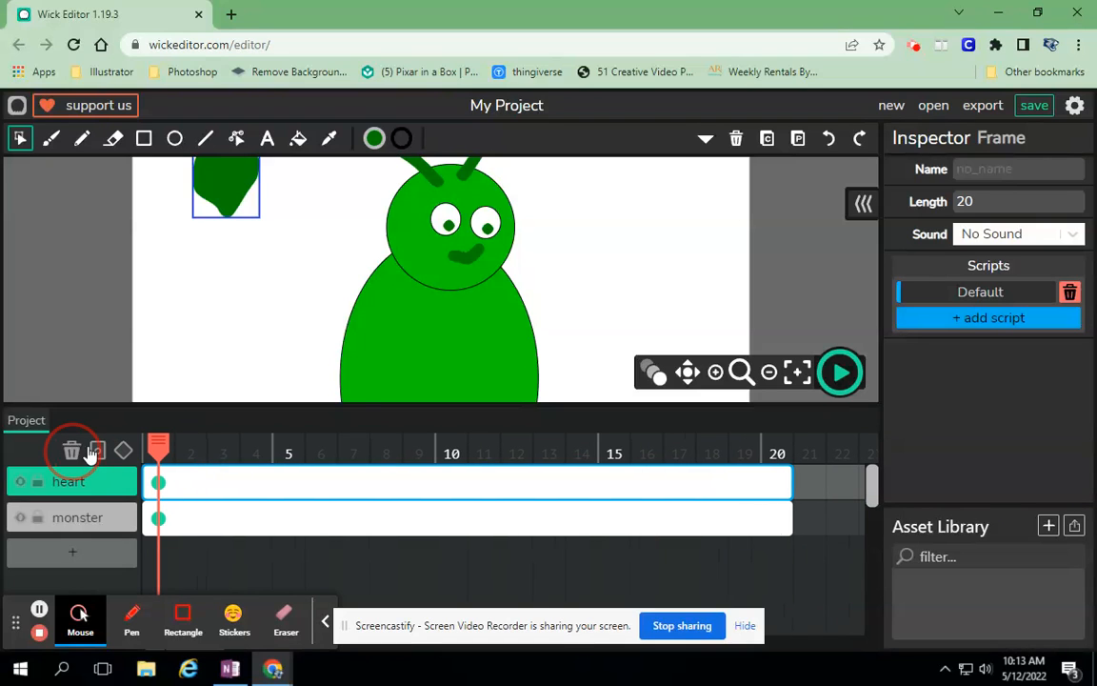
# - Play the whole project to check the pulsing heart beside the monster, and stop the playback
pyautogui.click(840, 372)
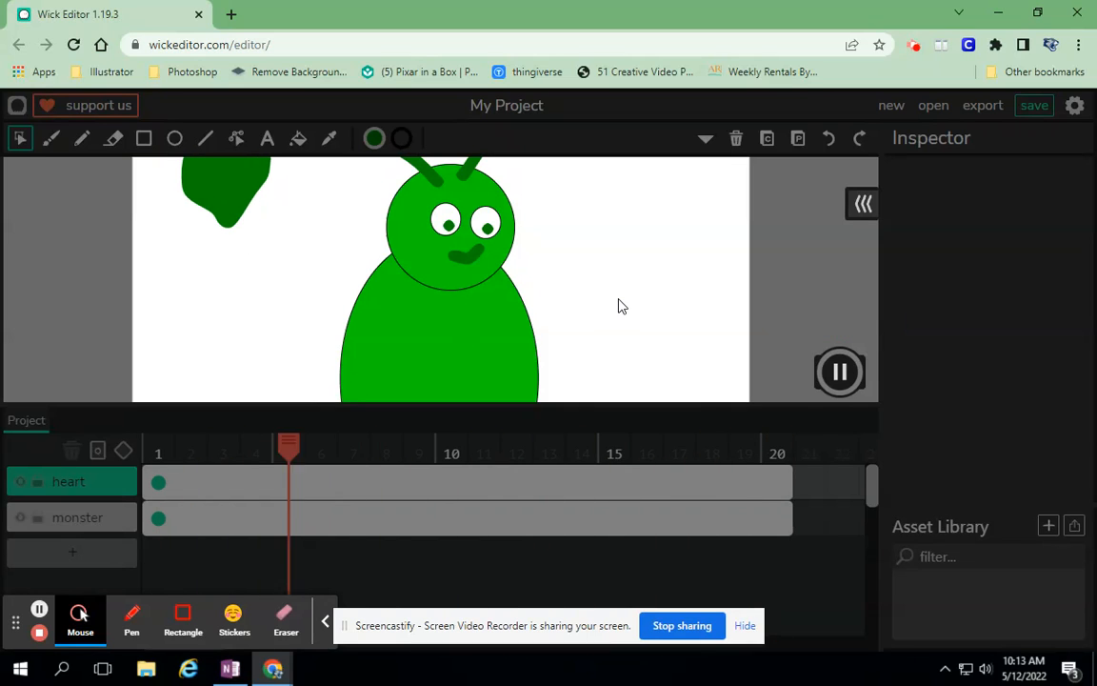
pyautogui.hotkey('ctrl', '-')
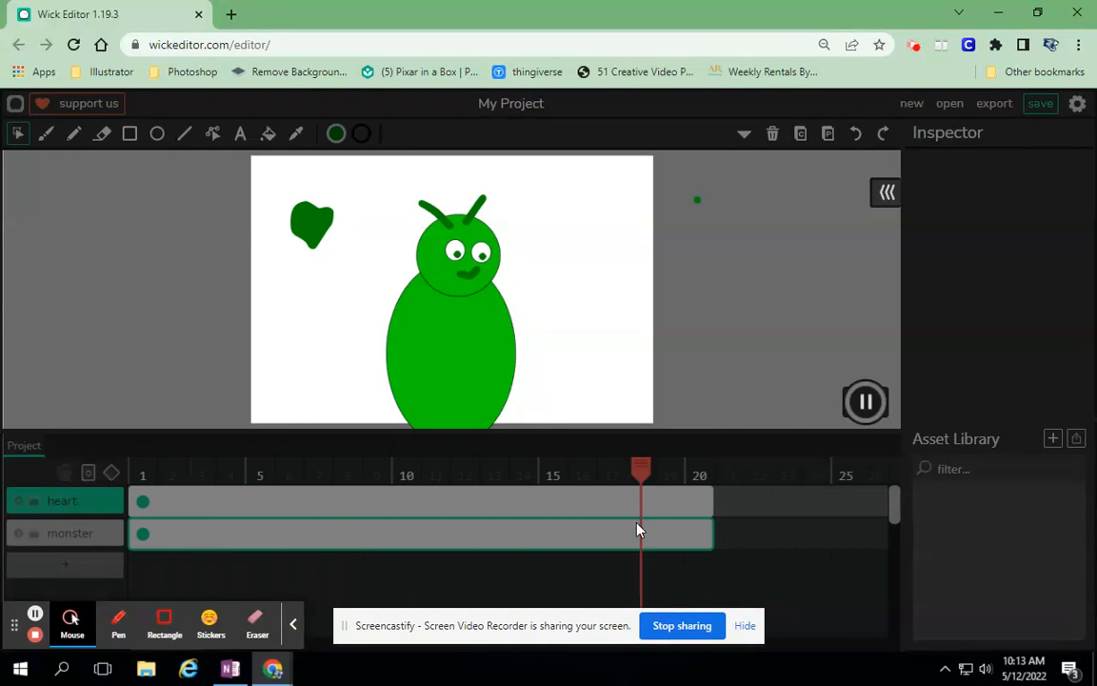
pyautogui.click(866, 401)
# - Move the heart clip onto the left antenna and place a duplicate on the right antenna, about 51 by 59 and rotated about -6.4
pyautogui.click(315, 231)
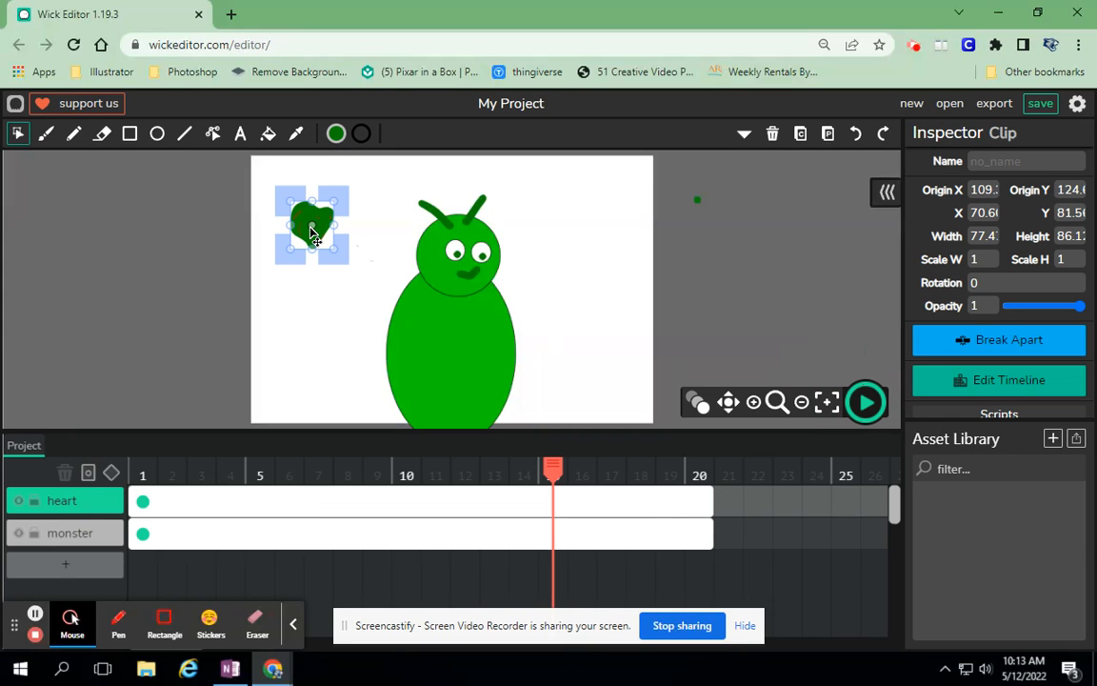
pyautogui.moveTo(314, 231); pyautogui.dragTo(422, 197)
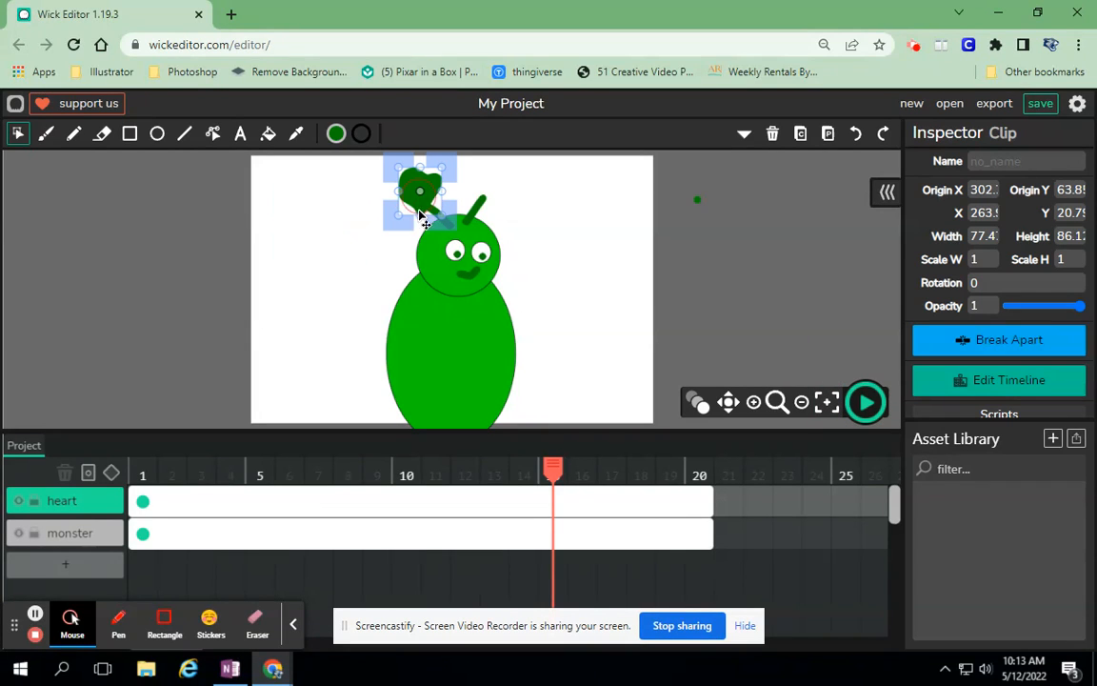
pyautogui.hotkey('ctrl', 'd')
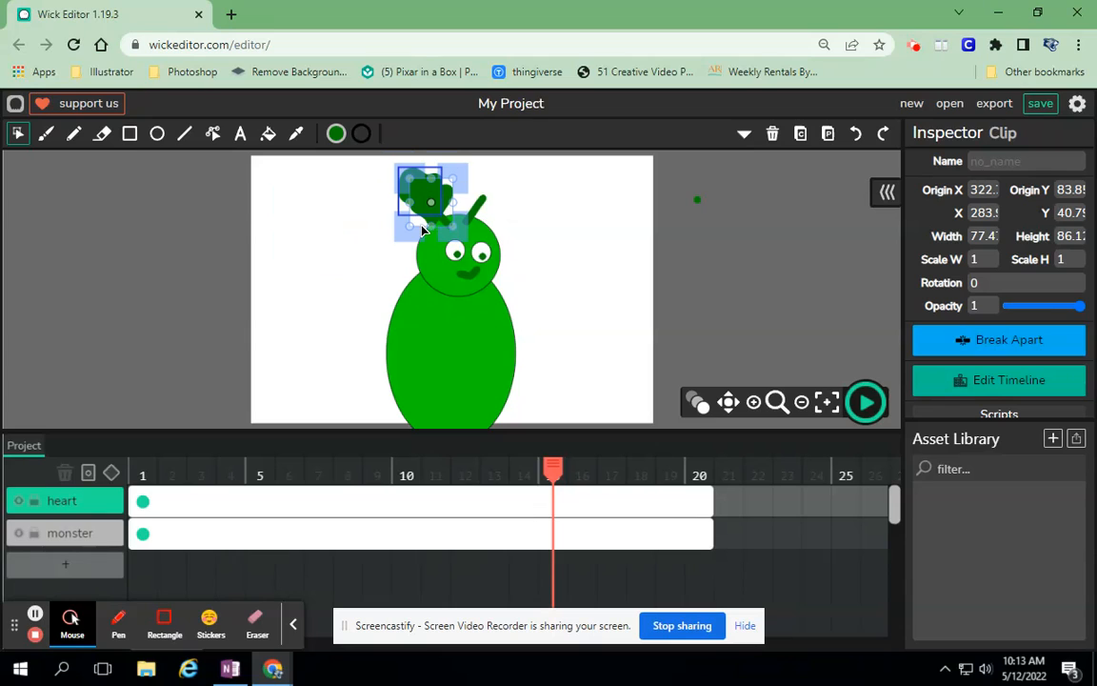
pyautogui.moveTo(430, 212); pyautogui.dragTo(514, 211)
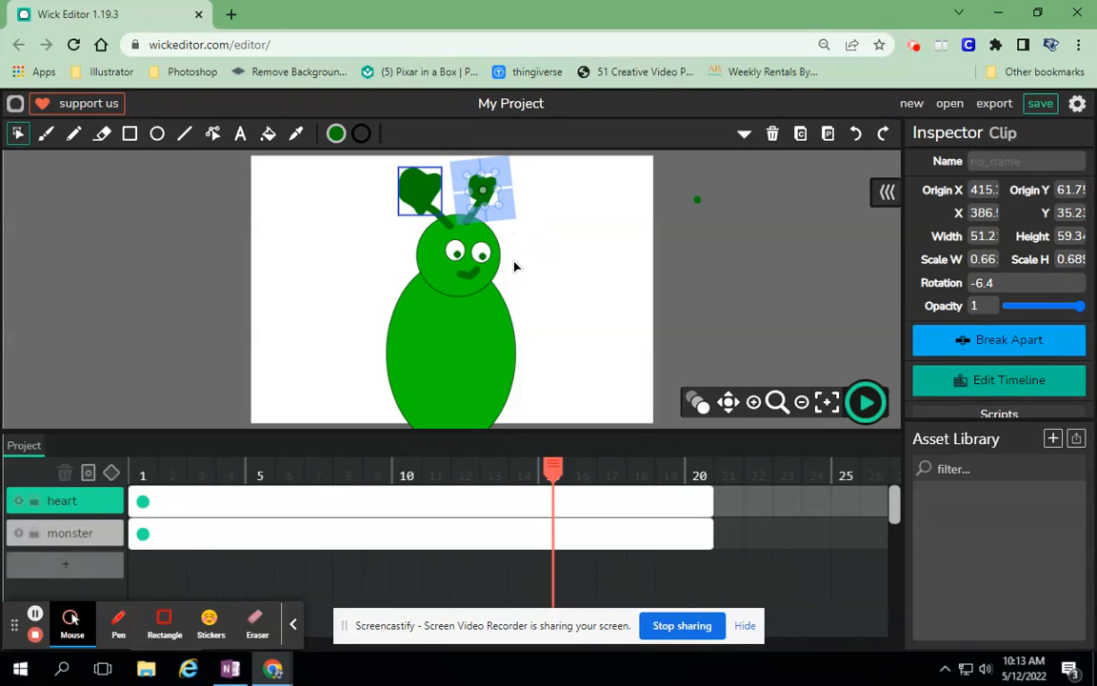
# - Play the project to check both antenna hearts pulsing, and stop the playback
pyautogui.click(863, 404)
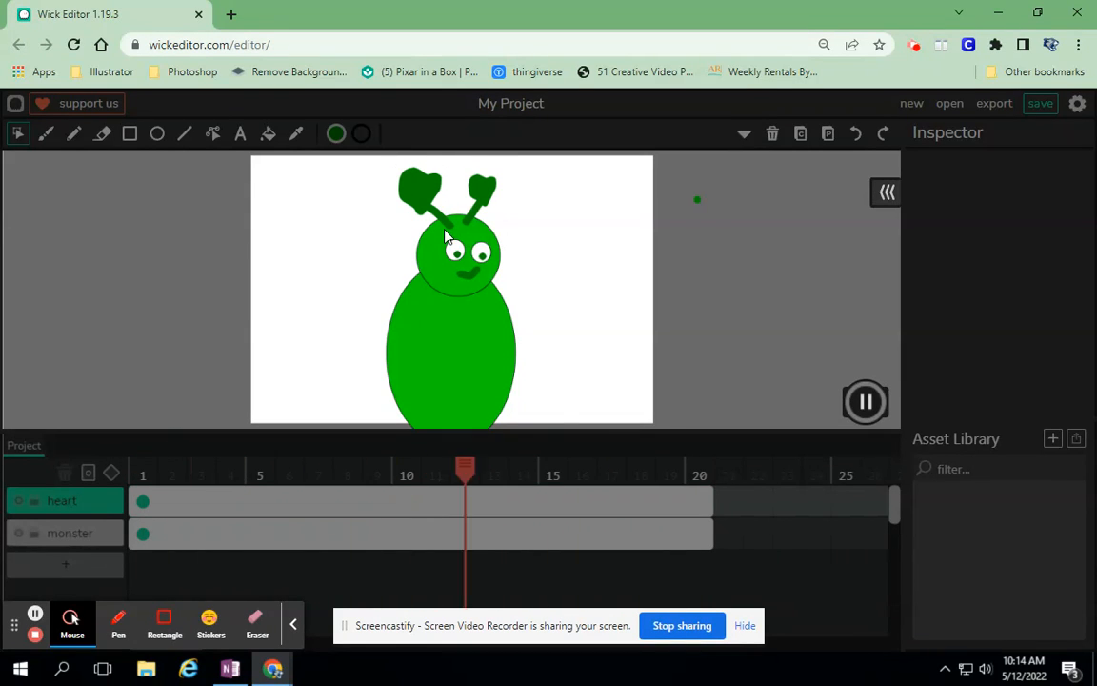
pyautogui.click(865, 402)
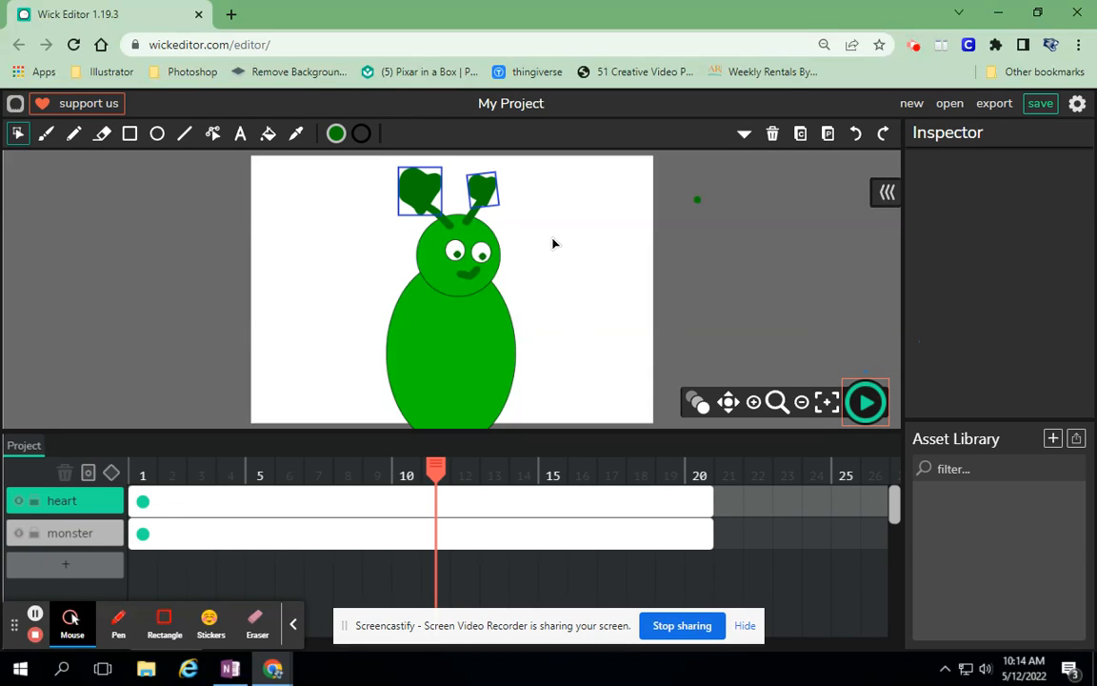